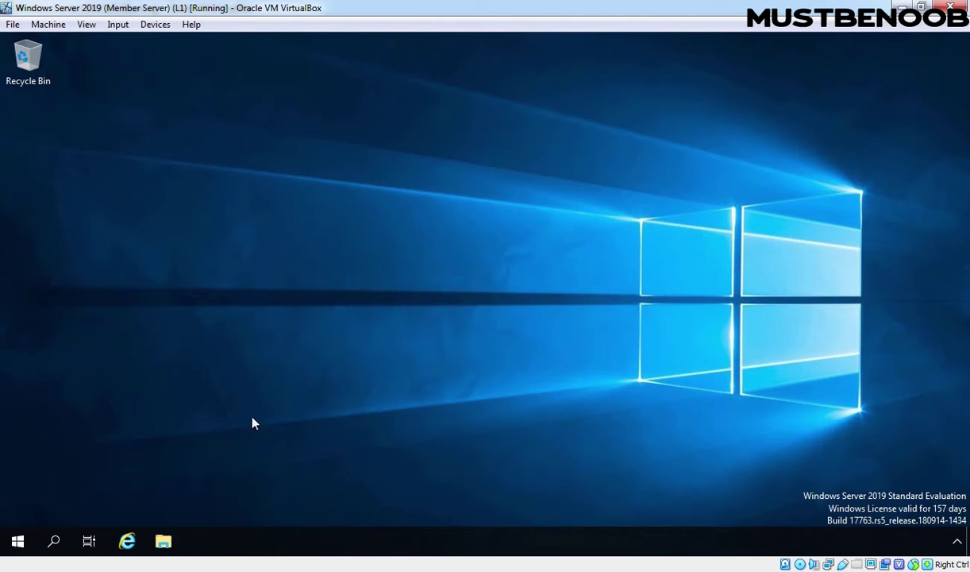
Step: Launch the Windows Deployment Services console from Windows Administrative Tools
{"action": "left_click", "coordinate": [17, 541]}
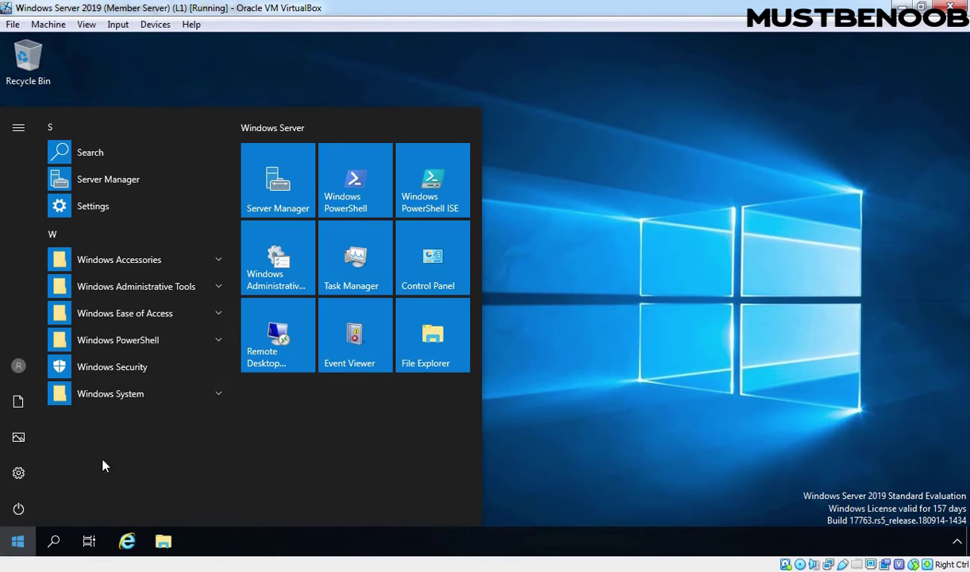
{"action": "left_click", "coordinate": [286, 267]}
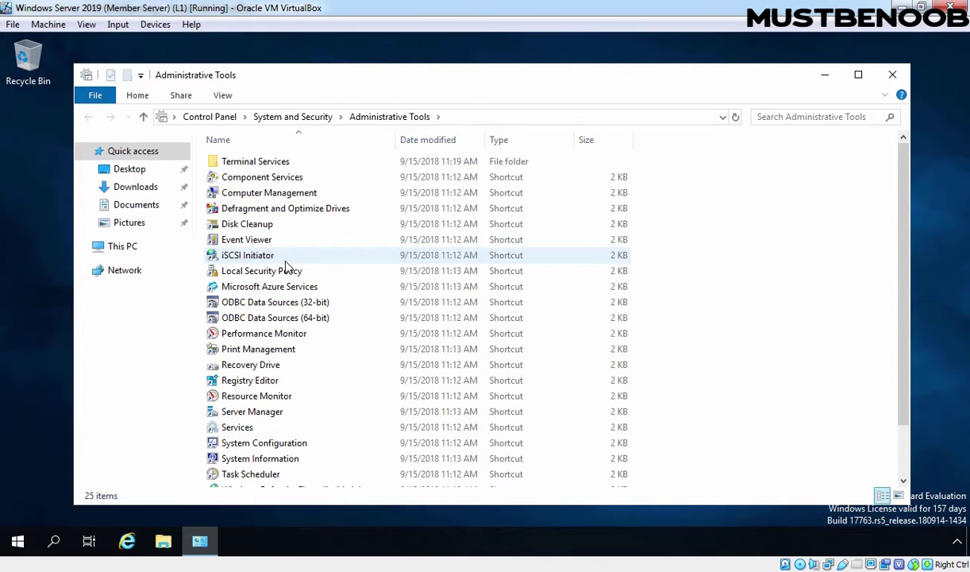
{"action": "scroll", "coordinate": [288, 268], "scroll_direction": "down", "scroll_amount": 2}
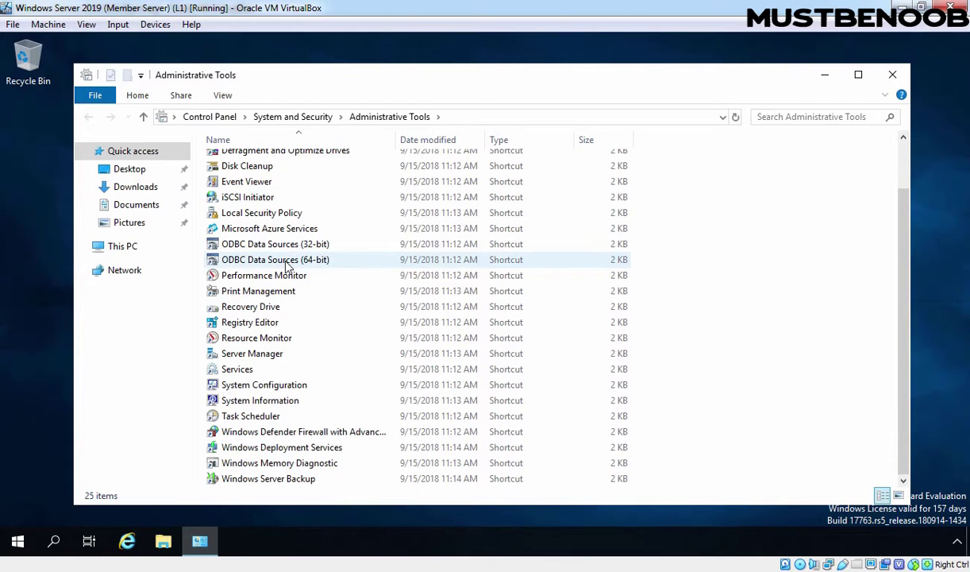
{"action": "double_click", "coordinate": [267, 448]}
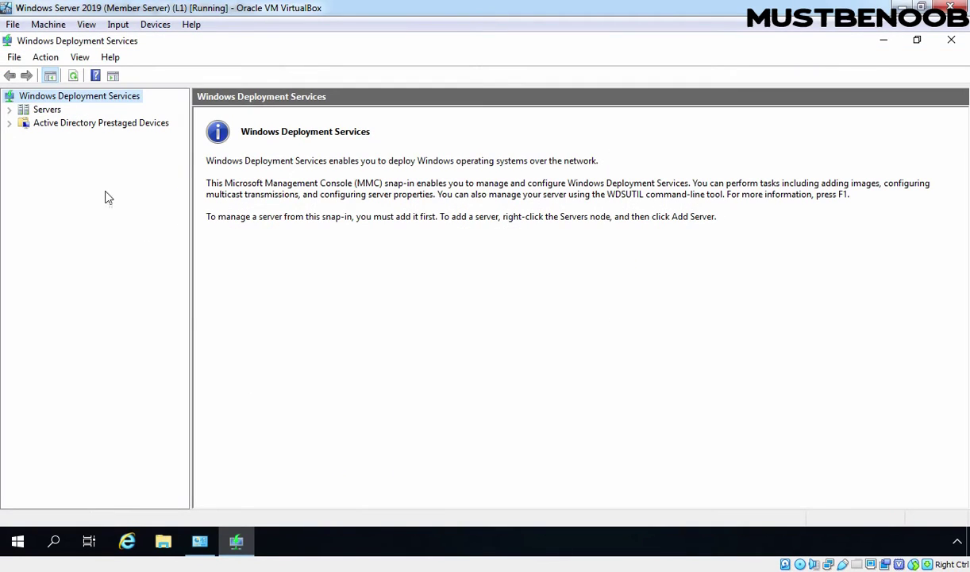
Step: Expand MEMBER-SERVER01 and check its Install Images and Boot Images, both still empty
{"action": "left_click", "coordinate": [46, 112]}
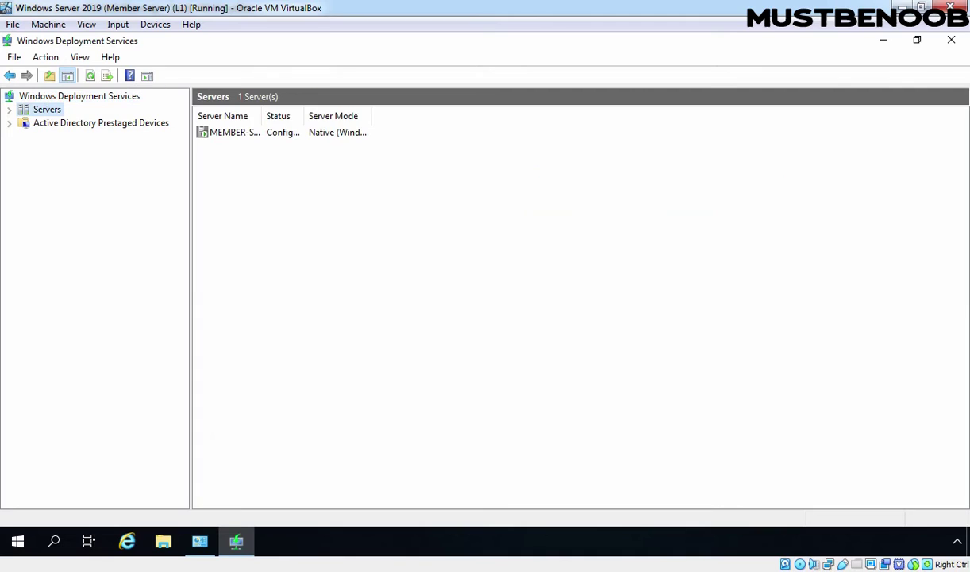
{"action": "double_click", "coordinate": [48, 112]}
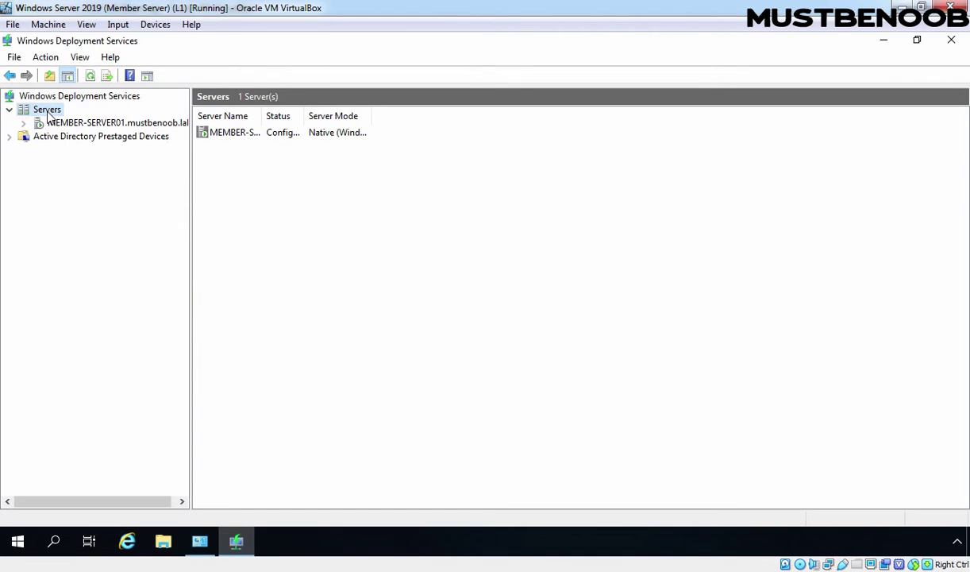
{"action": "double_click", "coordinate": [107, 125]}
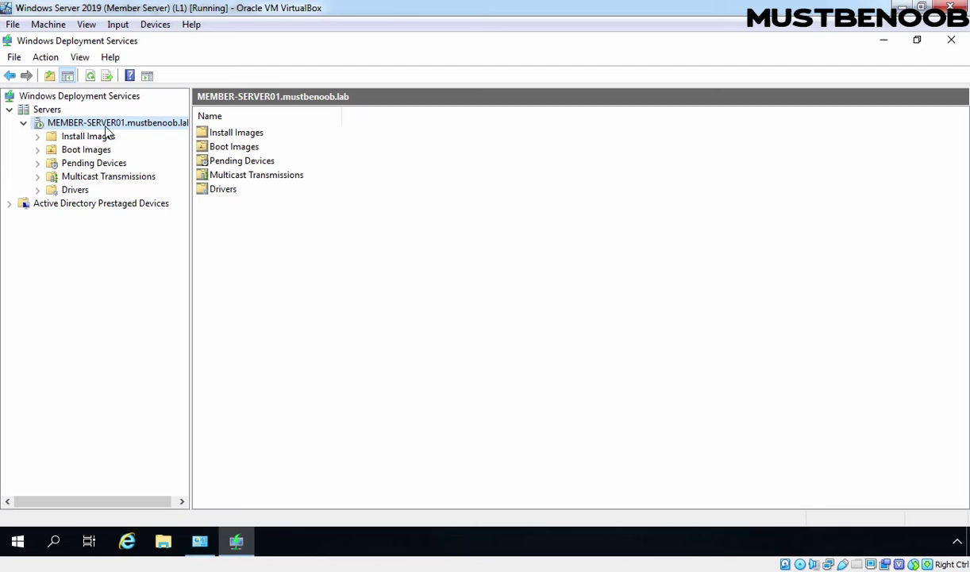
{"action": "left_click", "coordinate": [87, 152]}
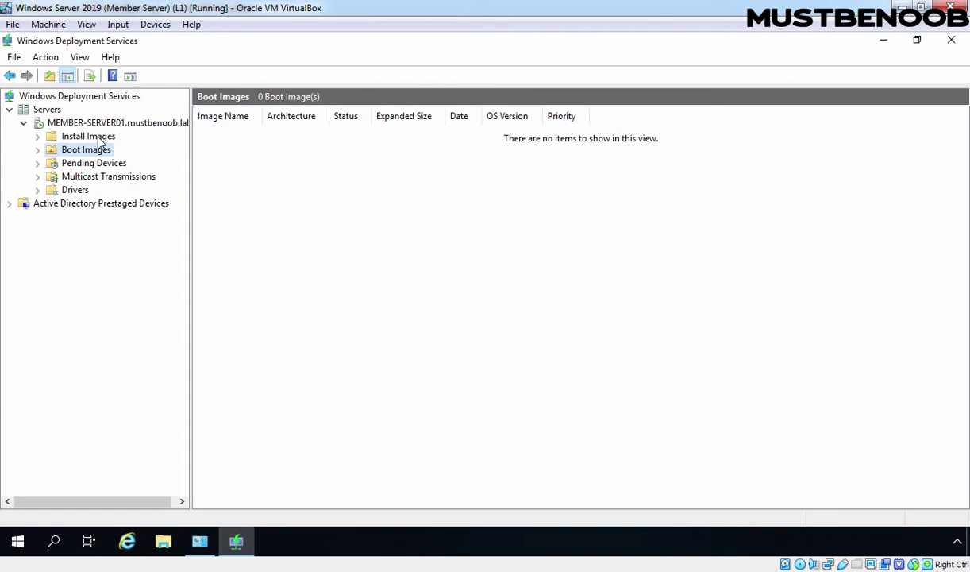
{"action": "left_click", "coordinate": [98, 140]}
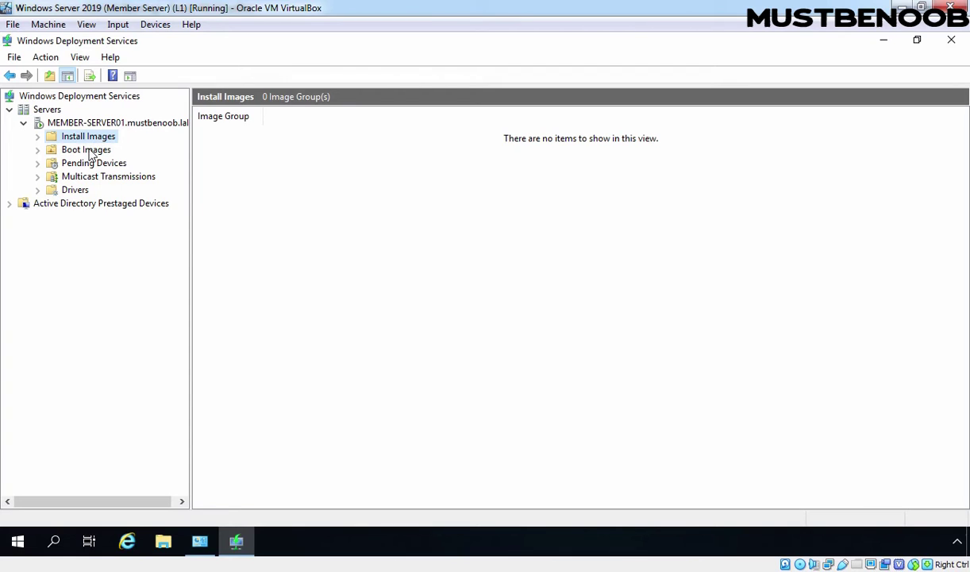
{"action": "left_click", "coordinate": [89, 154]}
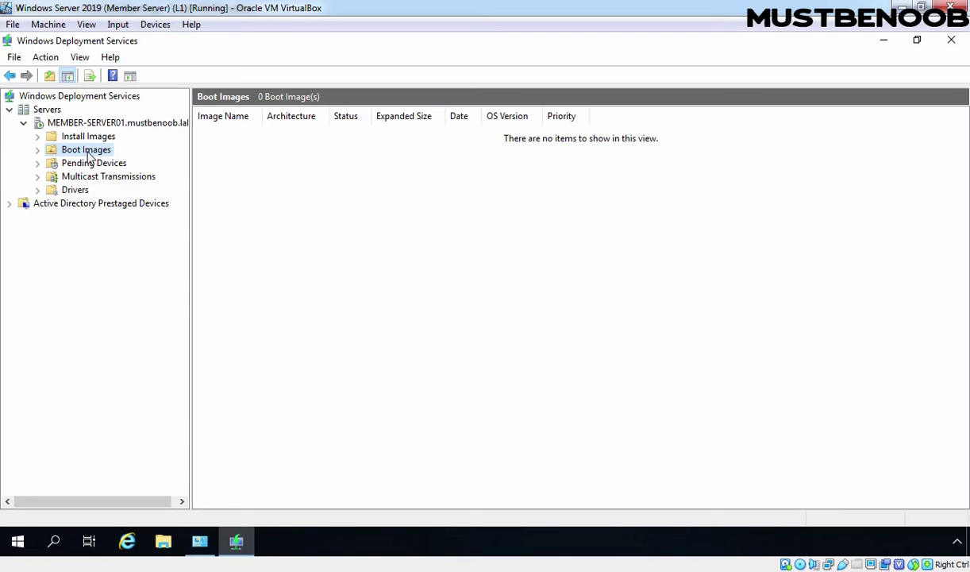
Step: Open the sources folder on the Windows 10 DVD in CD Drive (E:)
{"action": "left_click", "coordinate": [163, 542]}
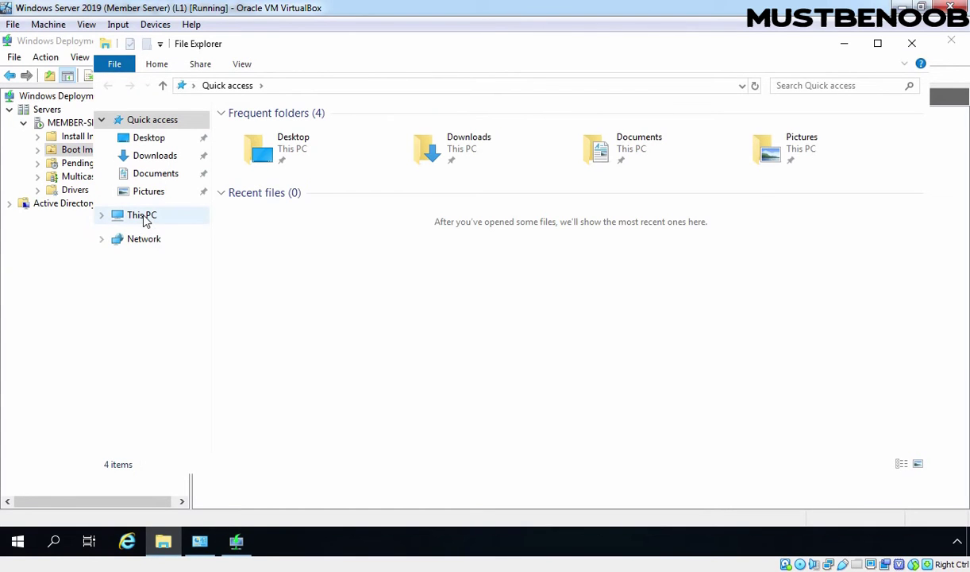
{"action": "left_click", "coordinate": [143, 216]}
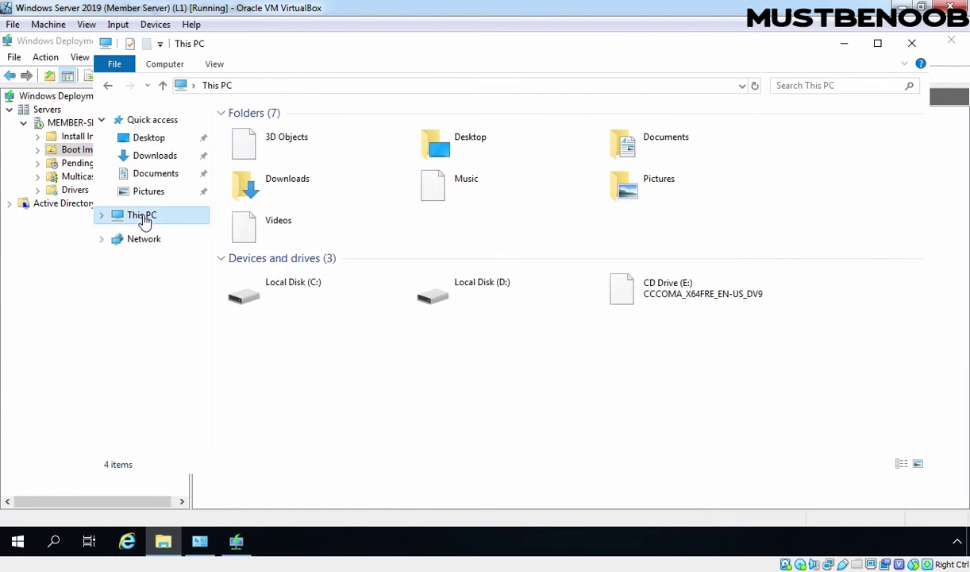
{"action": "left_click", "coordinate": [676, 308]}
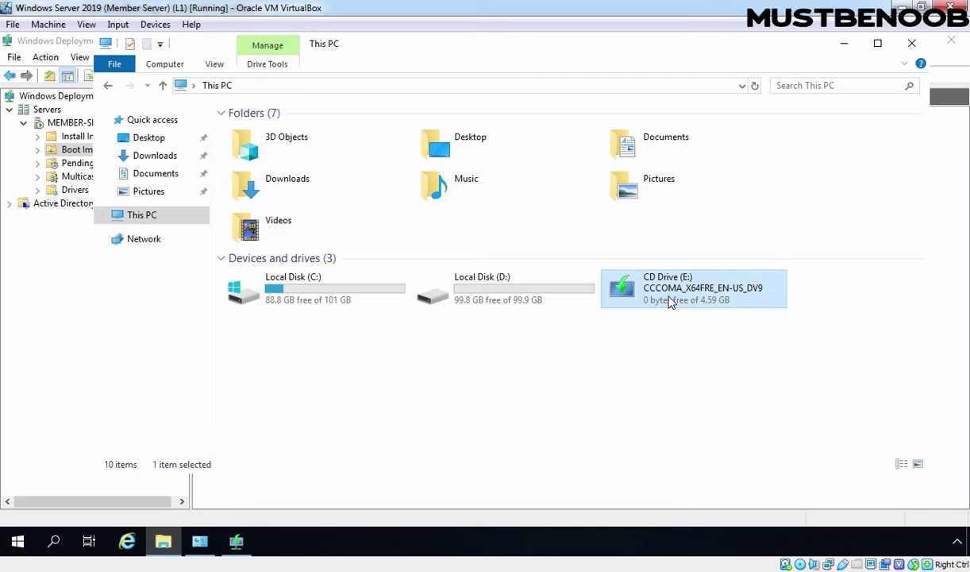
{"action": "right_click", "coordinate": [671, 302]}
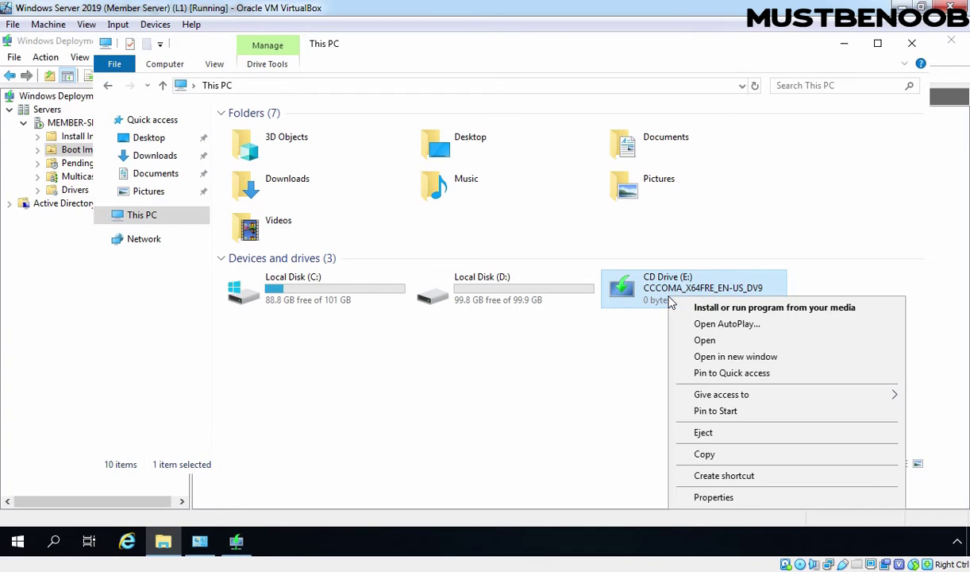
{"action": "left_click", "coordinate": [701, 341]}
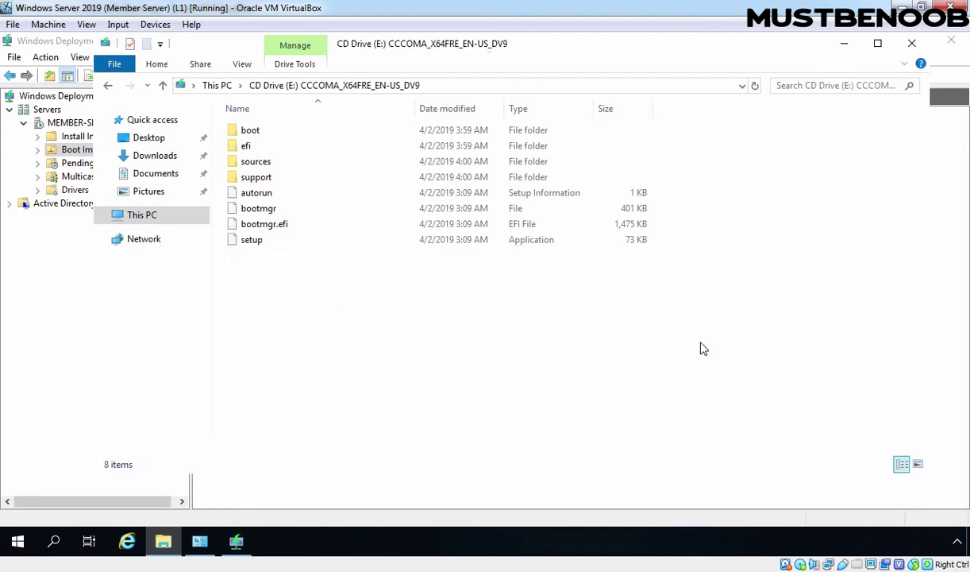
{"action": "double_click", "coordinate": [252, 164]}
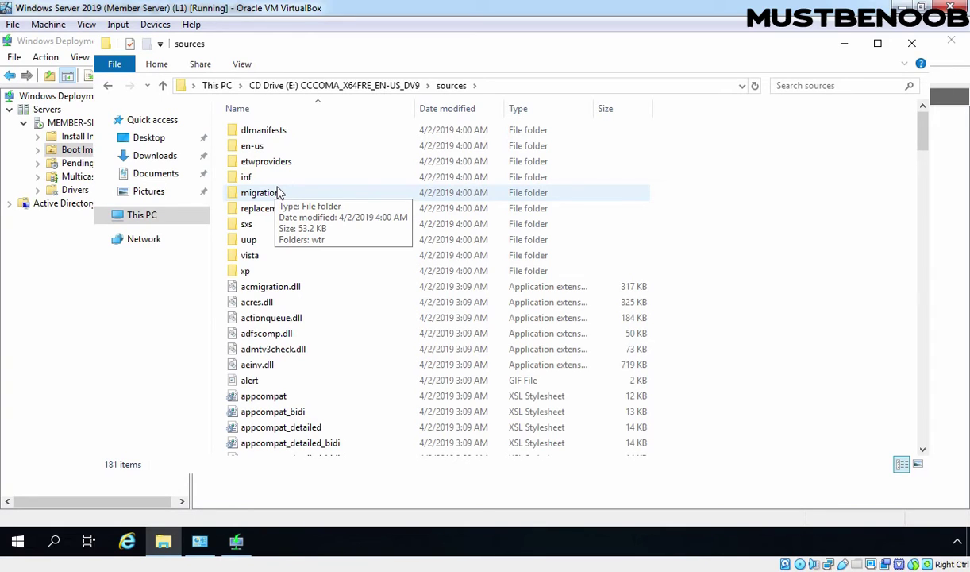
Step: Locate boot.wim and install.wim in the file list, then close File Explorer
{"action": "left_click", "coordinate": [278, 193]}
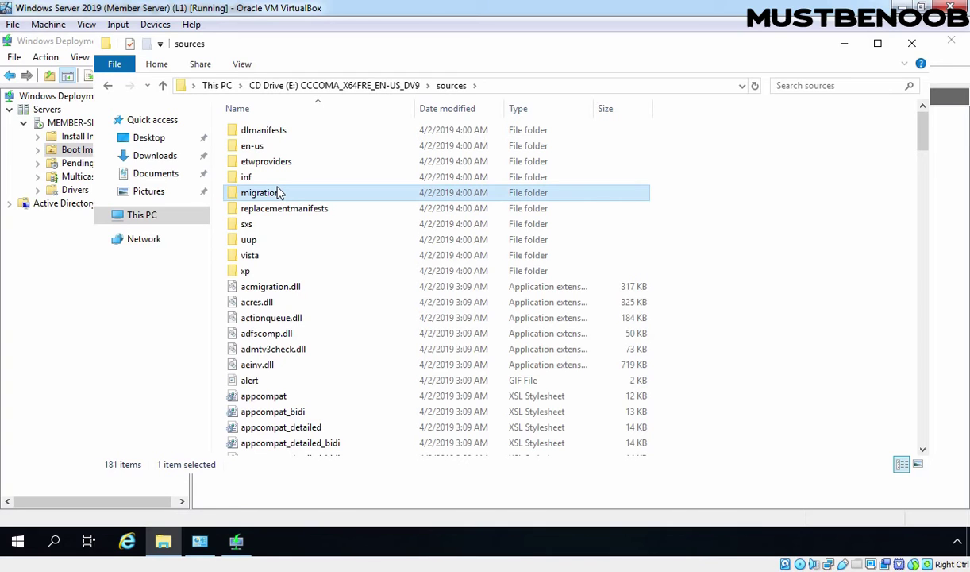
{"action": "type", "text": "boot"}
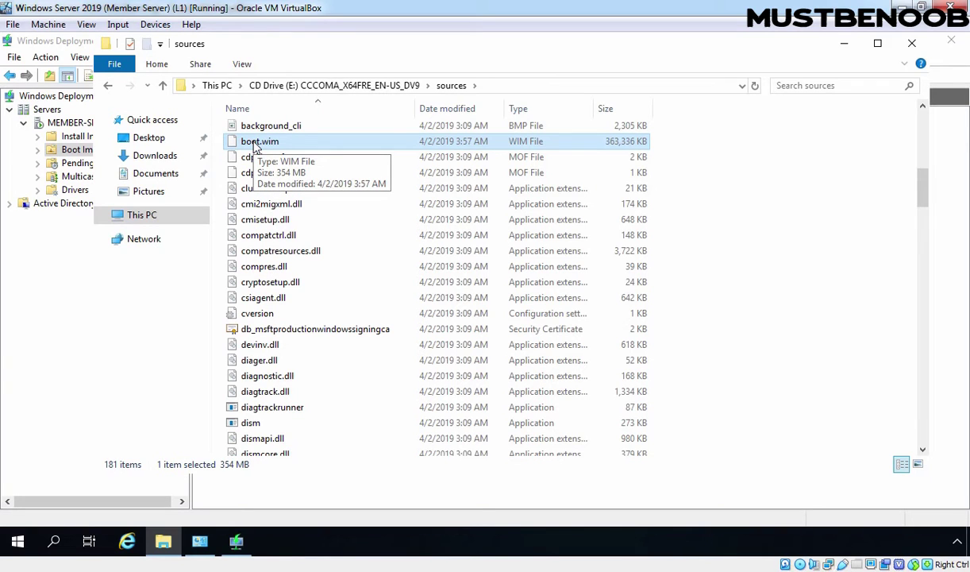
{"action": "type", "text": "install"}
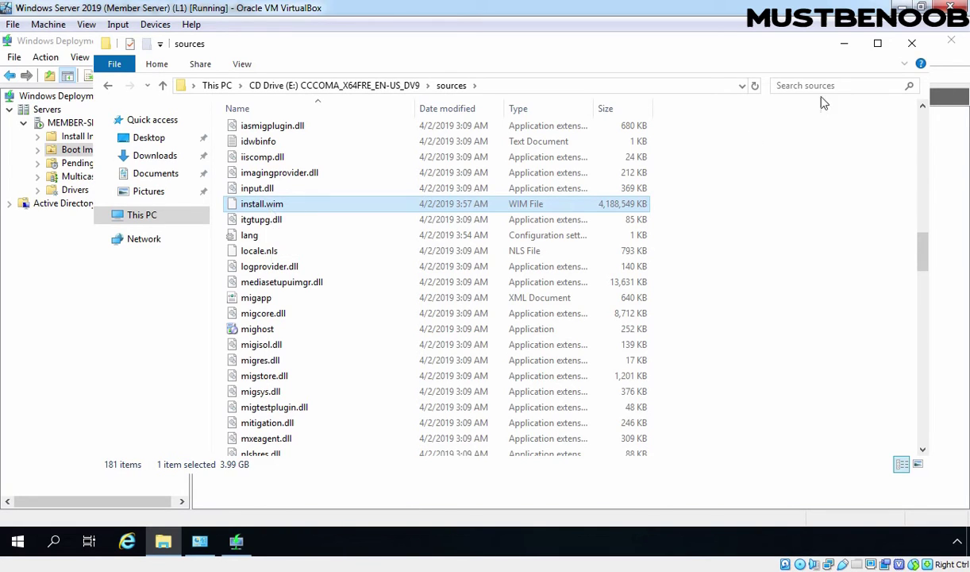
{"action": "left_click", "coordinate": [843, 43]}
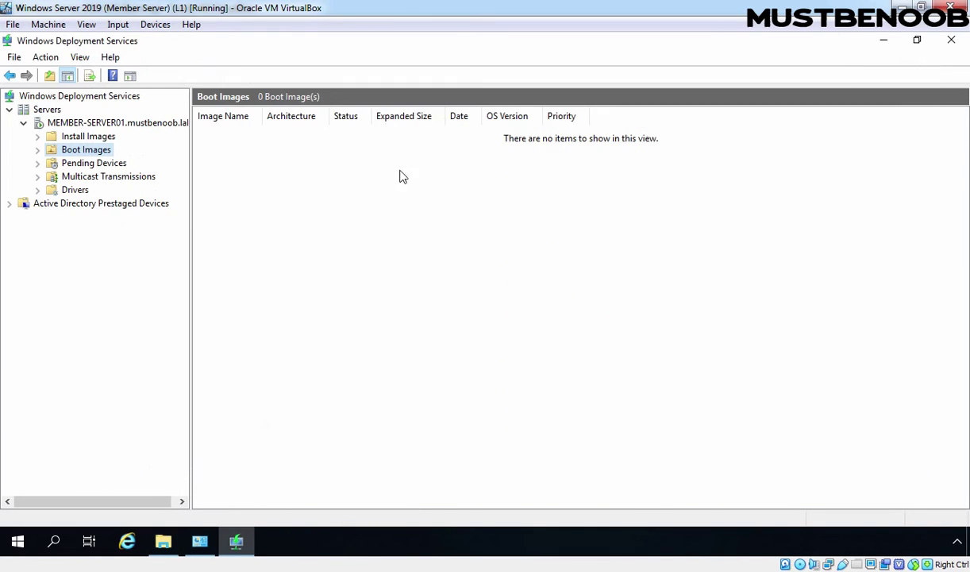
Step: Start adding a boot image to the Boot Images folder and browse for the file
{"action": "right_click", "coordinate": [89, 152]}
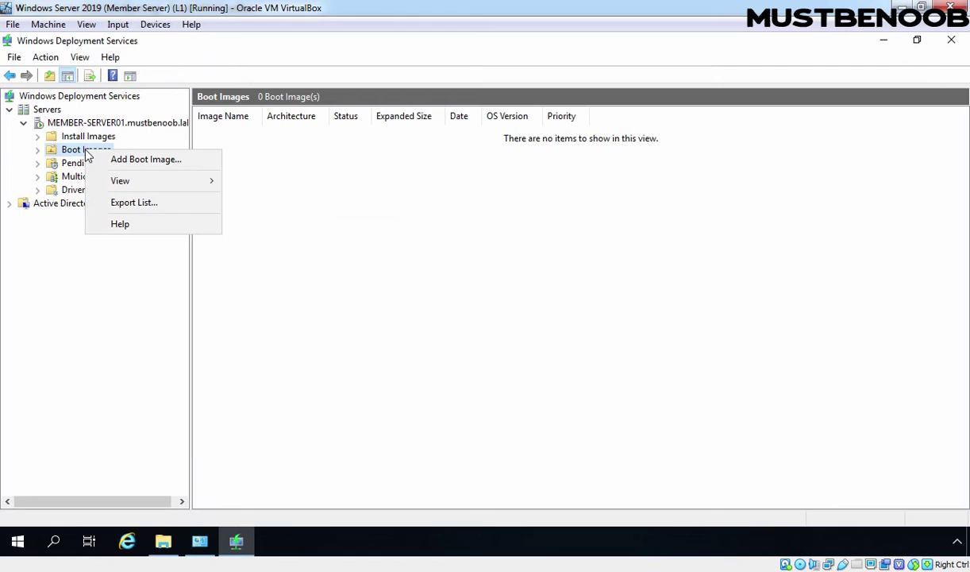
{"action": "left_click", "coordinate": [163, 159]}
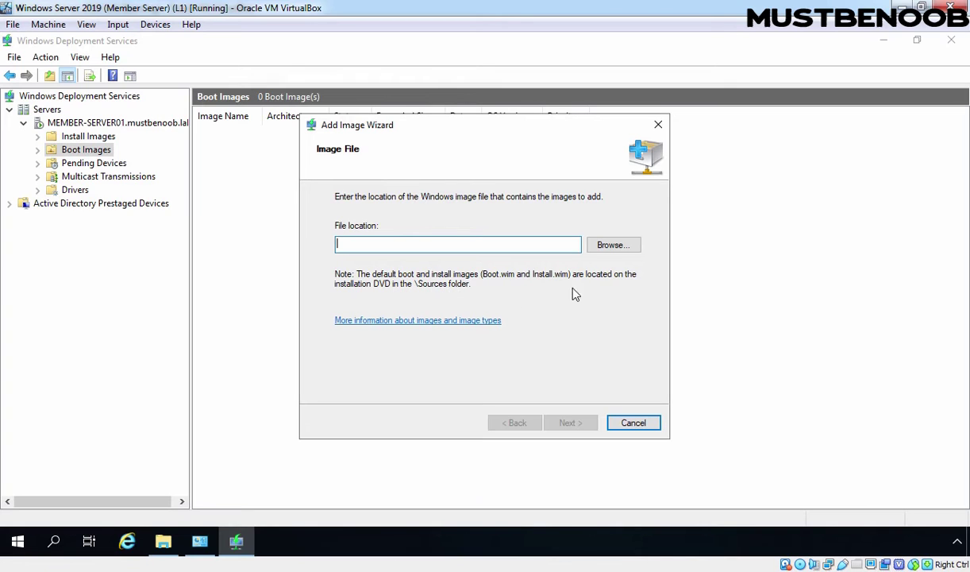
{"action": "left_click", "coordinate": [609, 246]}
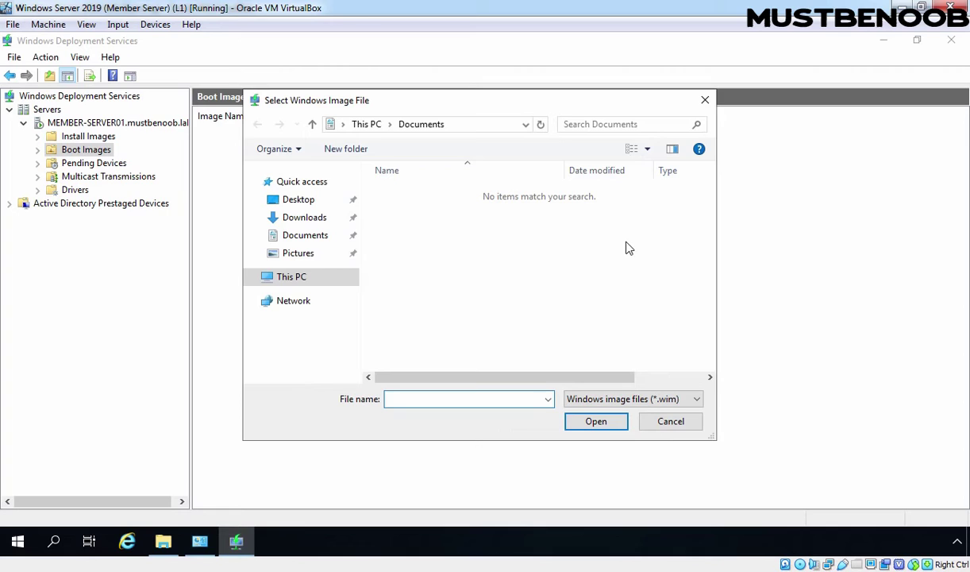
Step: Choose boot.wim from E:\sources and advance to the image name page
{"action": "left_click", "coordinate": [275, 276]}
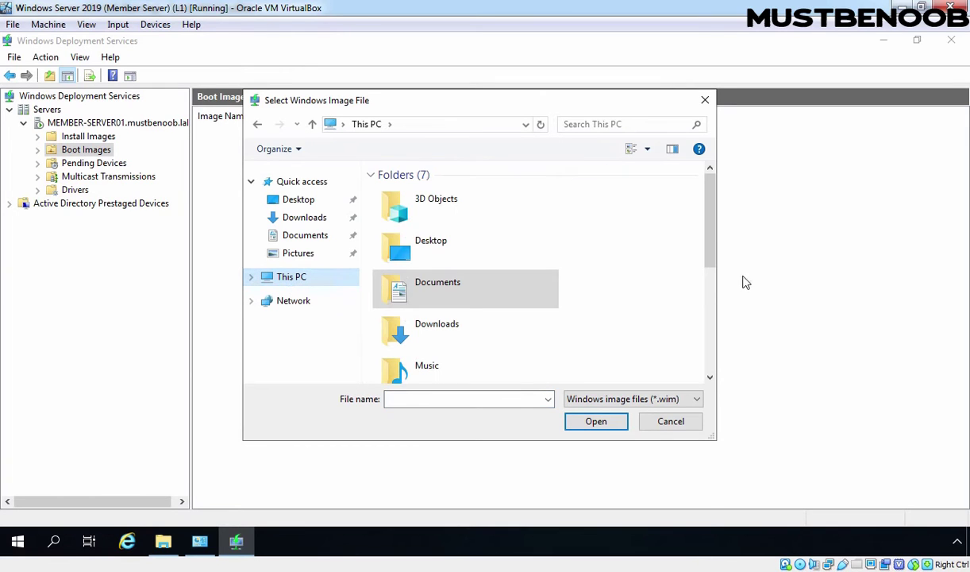
{"action": "left_click_drag", "start_coordinate": [712, 216], "coordinate": [708, 360]}
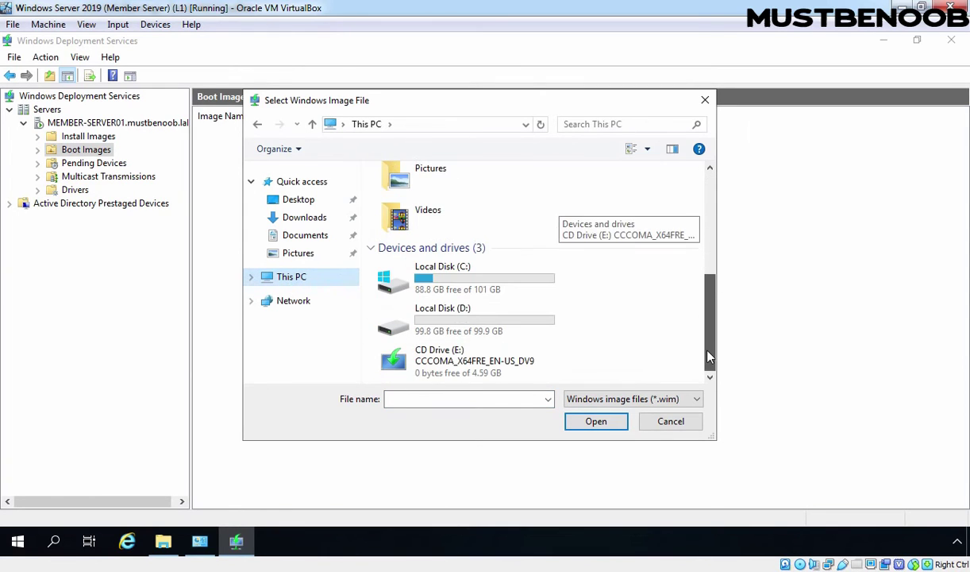
{"action": "left_click", "coordinate": [458, 356]}
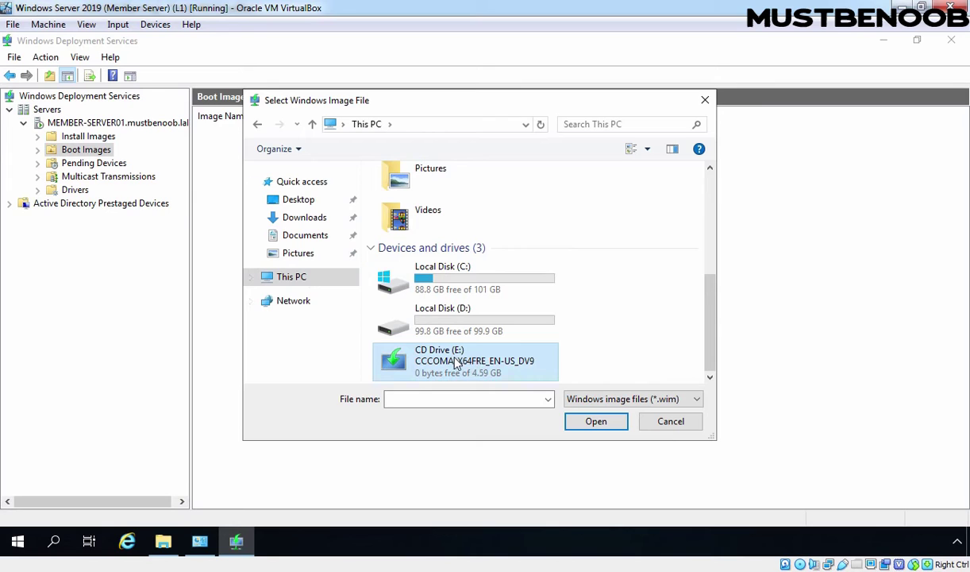
{"action": "double_click", "coordinate": [455, 358]}
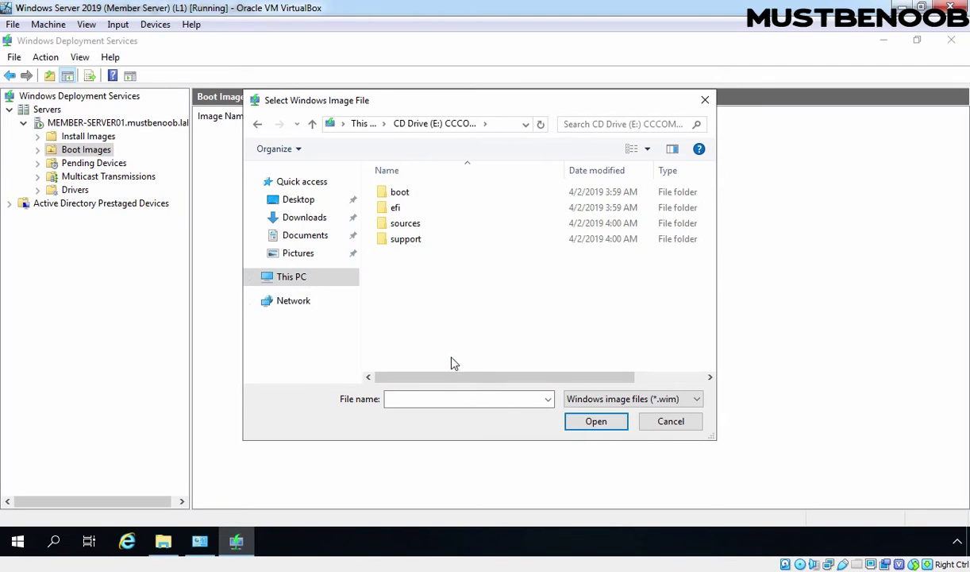
{"action": "double_click", "coordinate": [399, 226]}
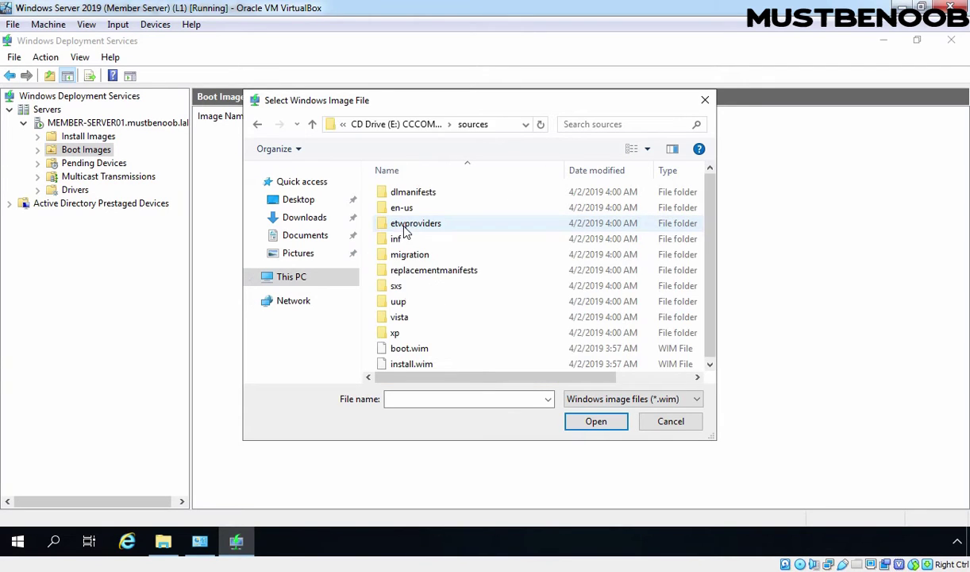
{"action": "left_click", "coordinate": [429, 346]}
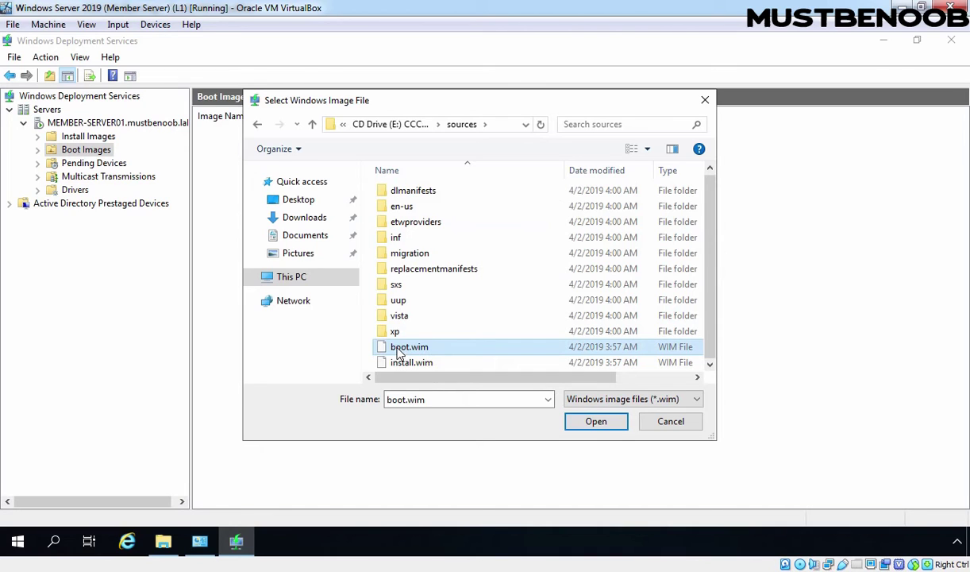
{"action": "left_click", "coordinate": [598, 425]}
{"action": "left_click", "coordinate": [576, 424]}
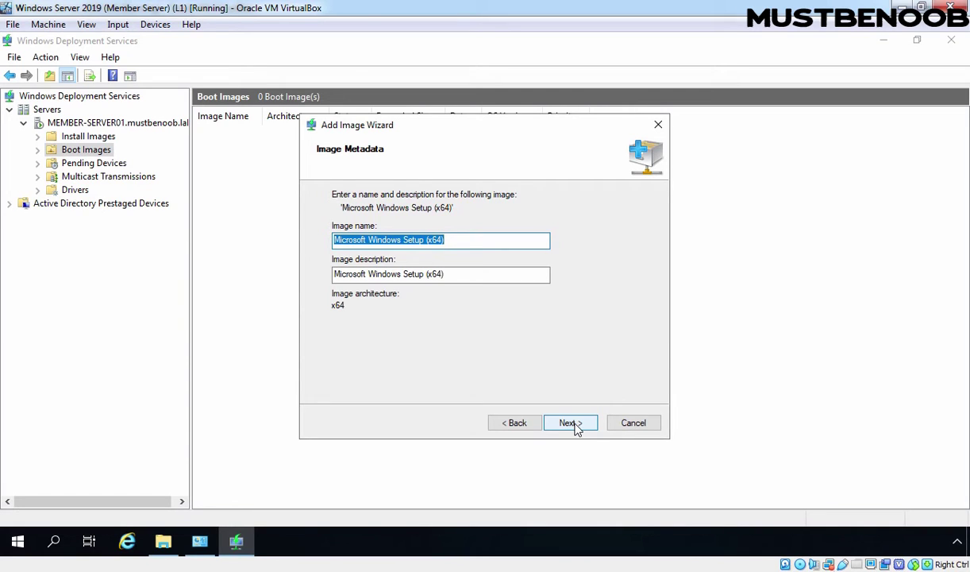
Step: Insert '10' into the boot image name and description, making 'Microsoft Windows 10 Setup (x64)'
{"action": "left_click", "coordinate": [404, 242]}
{"action": "type", "text": "10"}
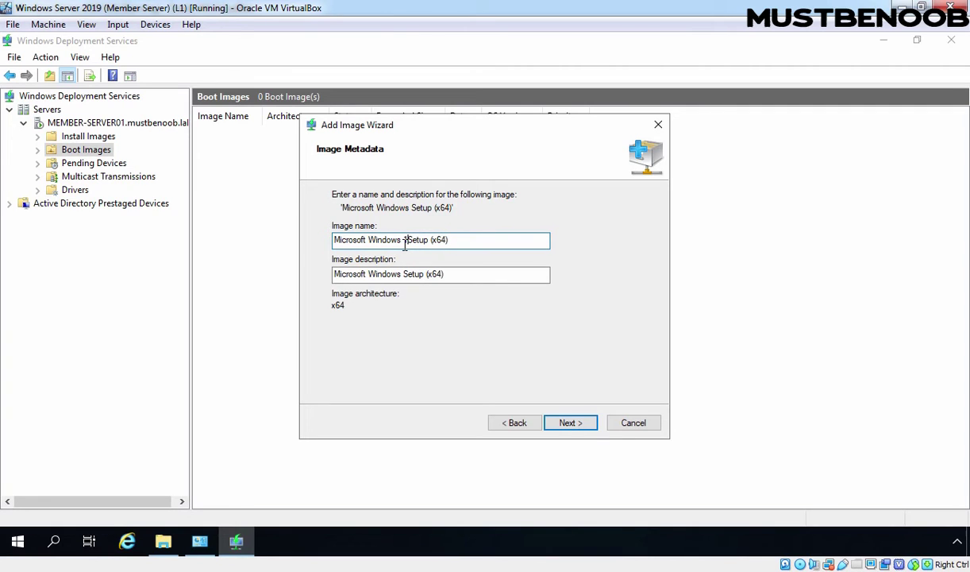
{"action": "left_click", "coordinate": [405, 274]}
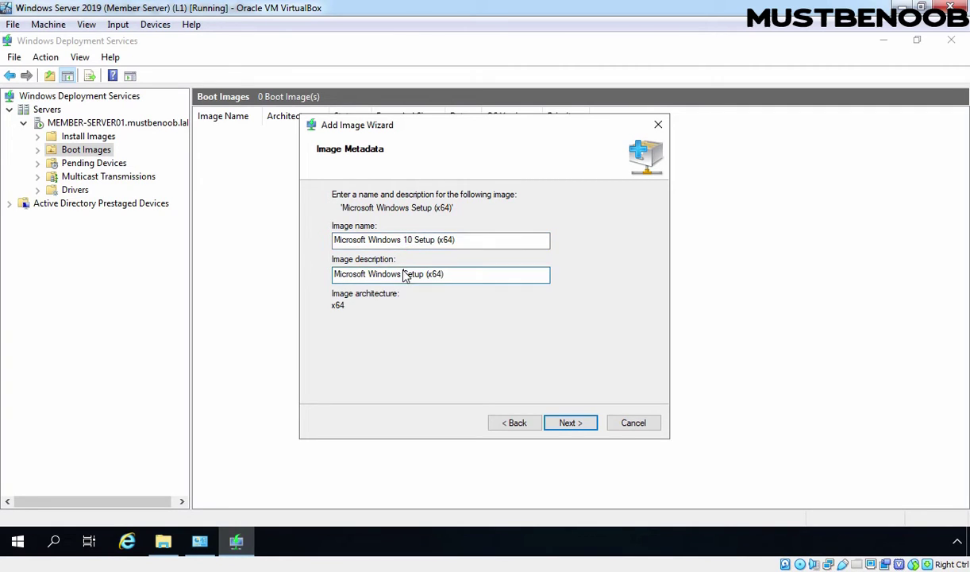
{"action": "type", "text": "10"}
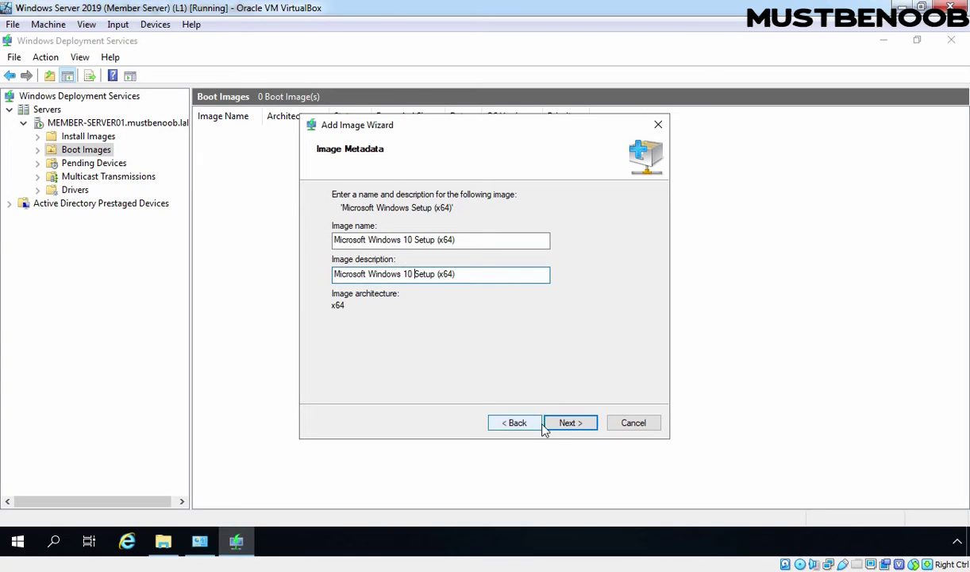
Step: Finish adding the boot image, autosize the Image Name column, and show Install Images
{"action": "left_click", "coordinate": [567, 423]}
{"action": "left_click", "coordinate": [569, 424]}
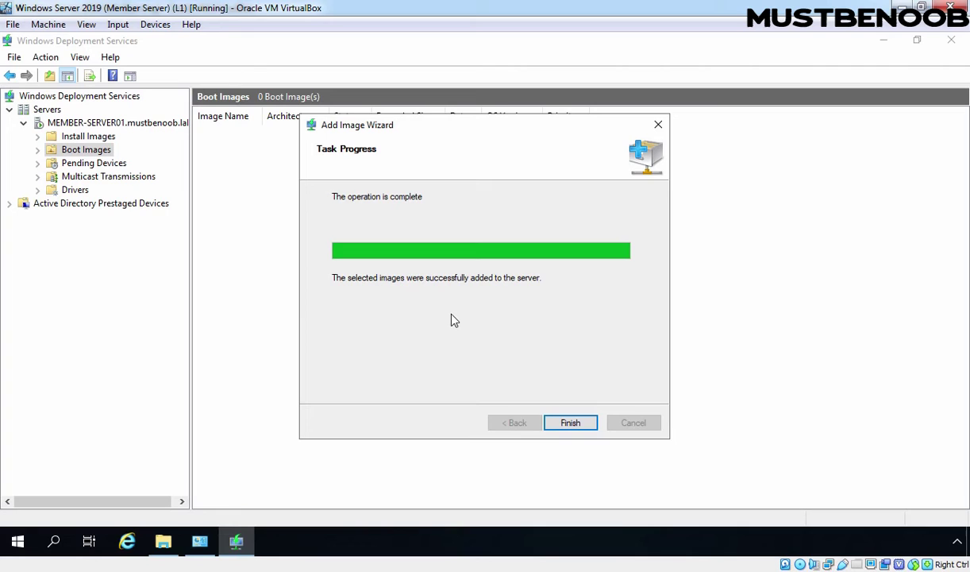
{"action": "left_click", "coordinate": [572, 424]}
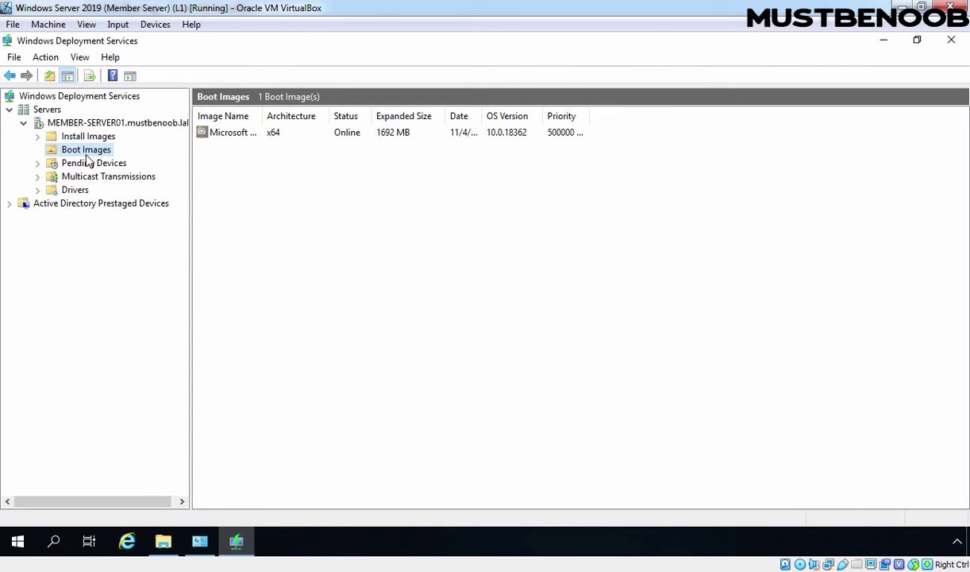
{"action": "double_click", "coordinate": [262, 113]}
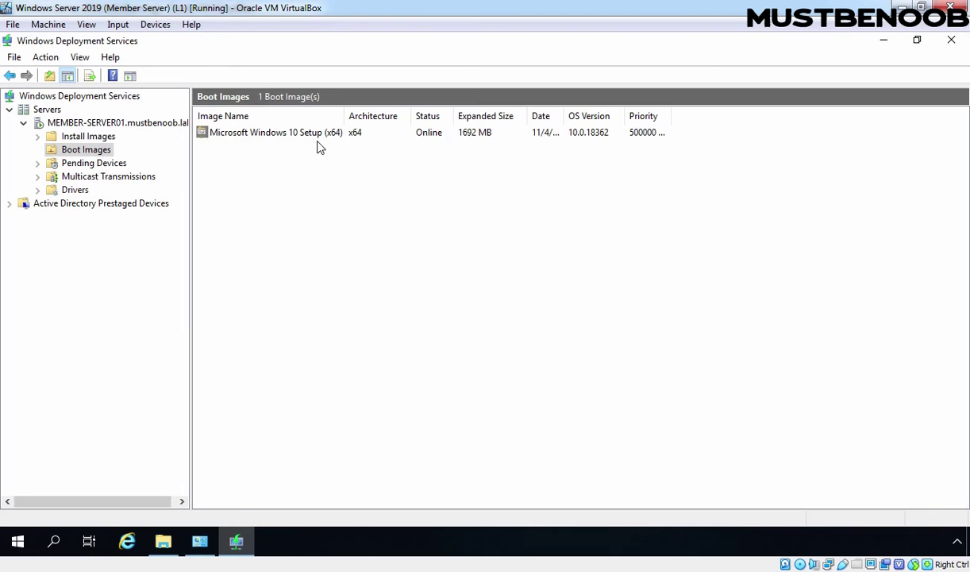
{"action": "left_click", "coordinate": [90, 137]}
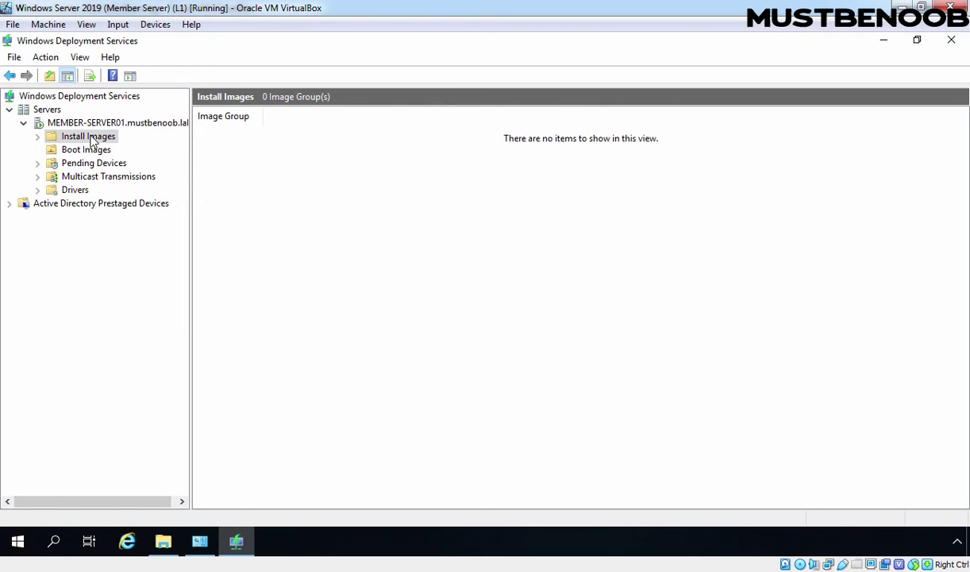
Step: Add an image group called 'Windows Client OS' under Install Images
{"action": "right_click", "coordinate": [92, 140]}
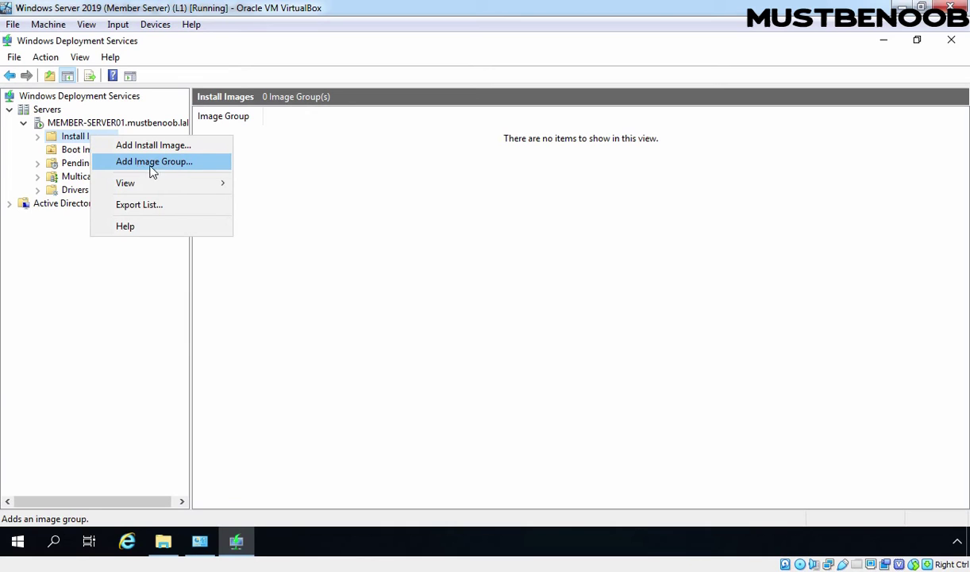
{"action": "left_click", "coordinate": [192, 165]}
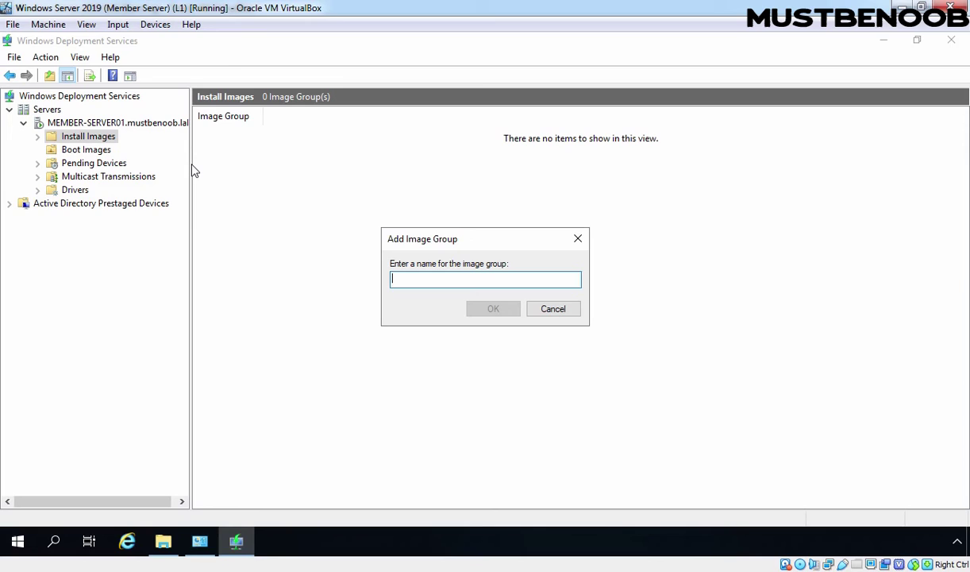
{"action": "type", "text": "W"}
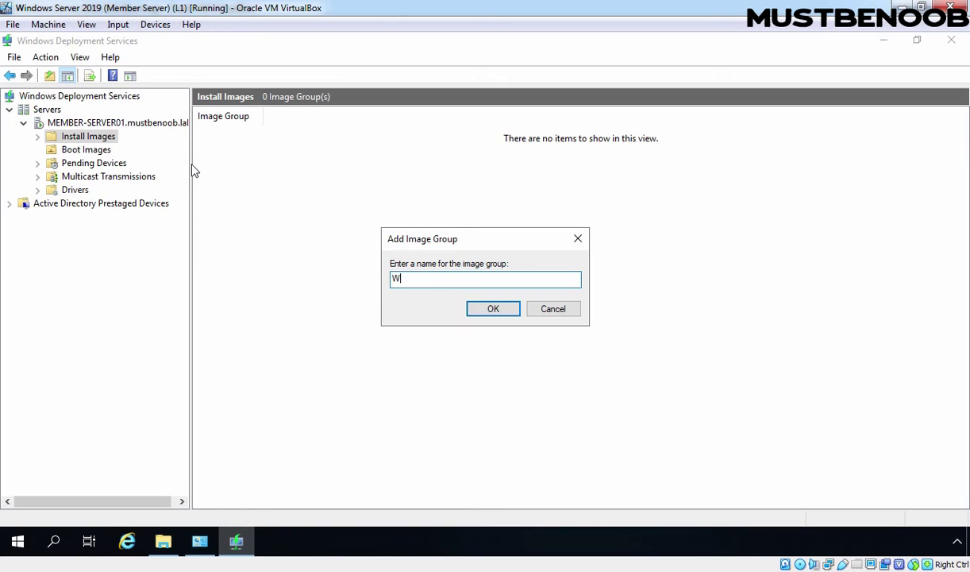
{"action": "type", "text": "indows Client OS"}
{"action": "left_click", "coordinate": [492, 310]}
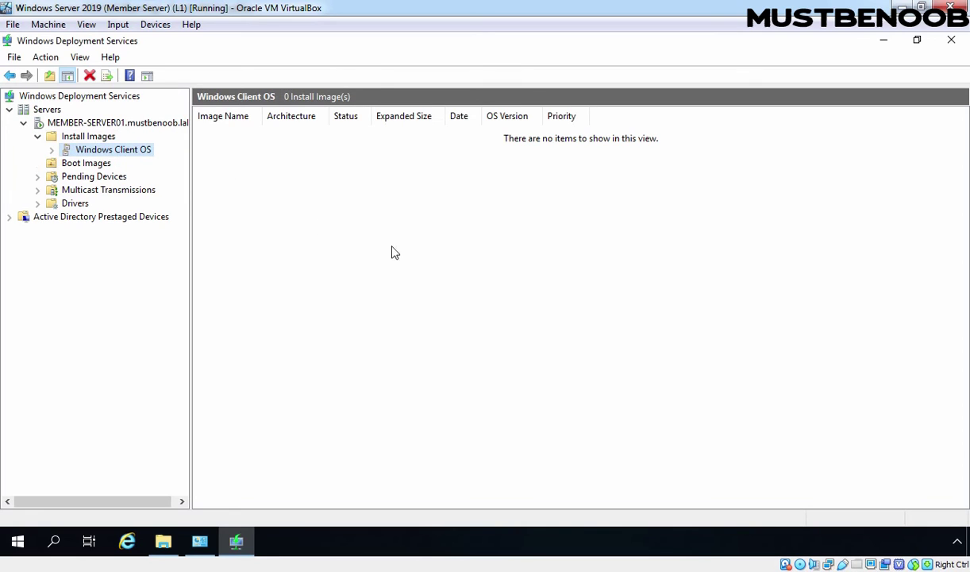
Step: Begin adding install images to Windows Client OS using E:\sources\install.wim
{"action": "right_click", "coordinate": [106, 153]}
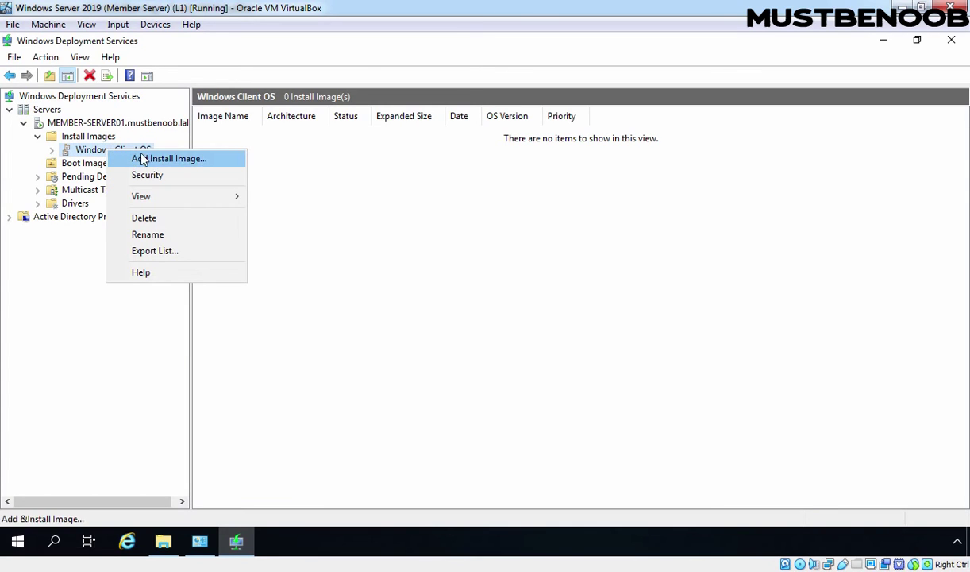
{"action": "left_click", "coordinate": [166, 159]}
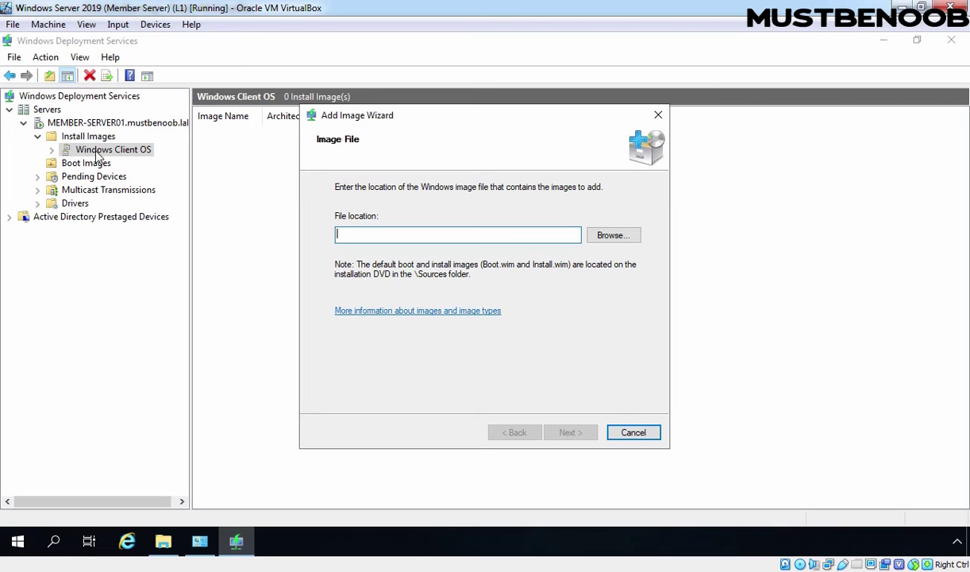
{"action": "left_click", "coordinate": [616, 237]}
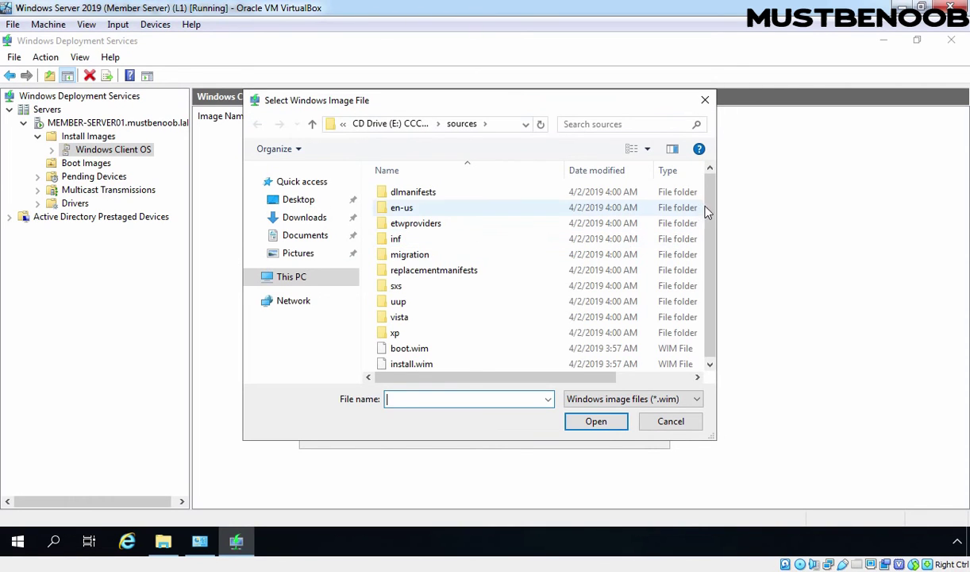
{"action": "left_click_drag", "start_coordinate": [707, 210], "coordinate": [707, 270]}
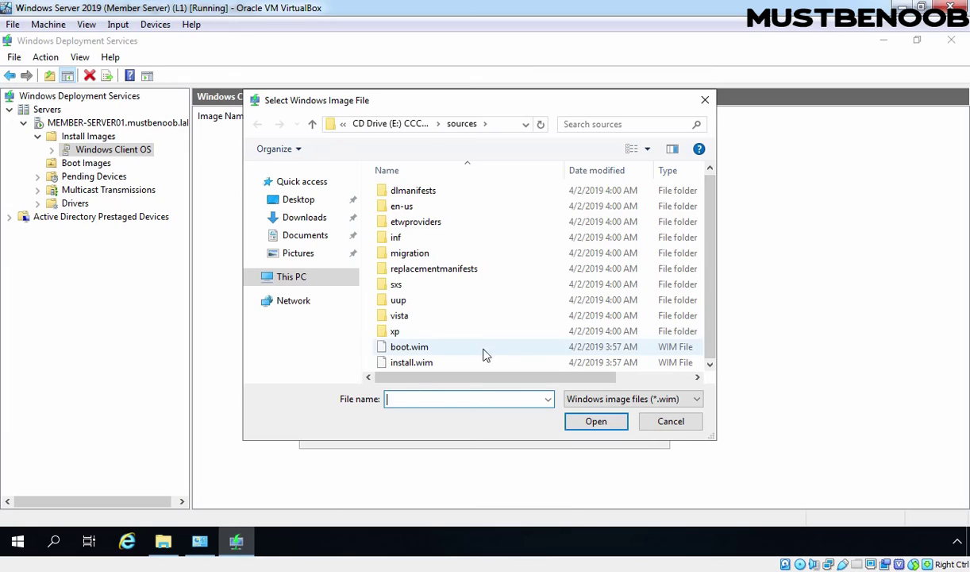
{"action": "left_click", "coordinate": [408, 365]}
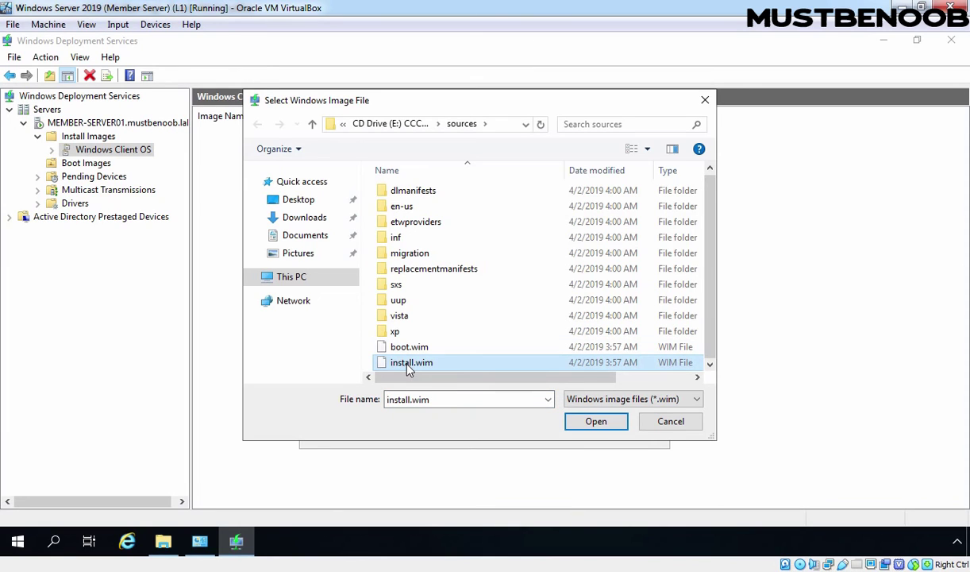
{"action": "left_click", "coordinate": [588, 422]}
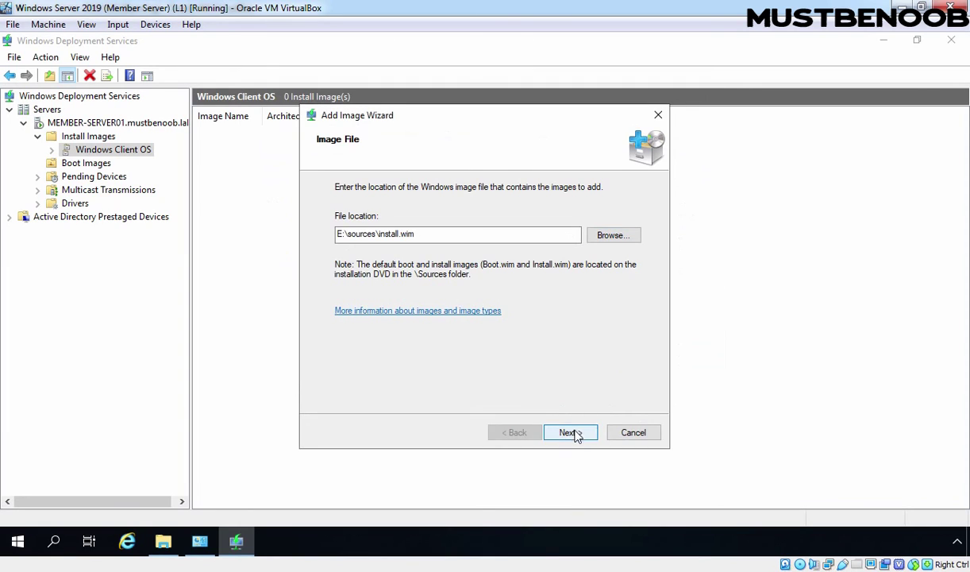
Step: Keep all Windows 10 editions checked, widening the Name column, and continue to the Summary
{"action": "left_click", "coordinate": [568, 439]}
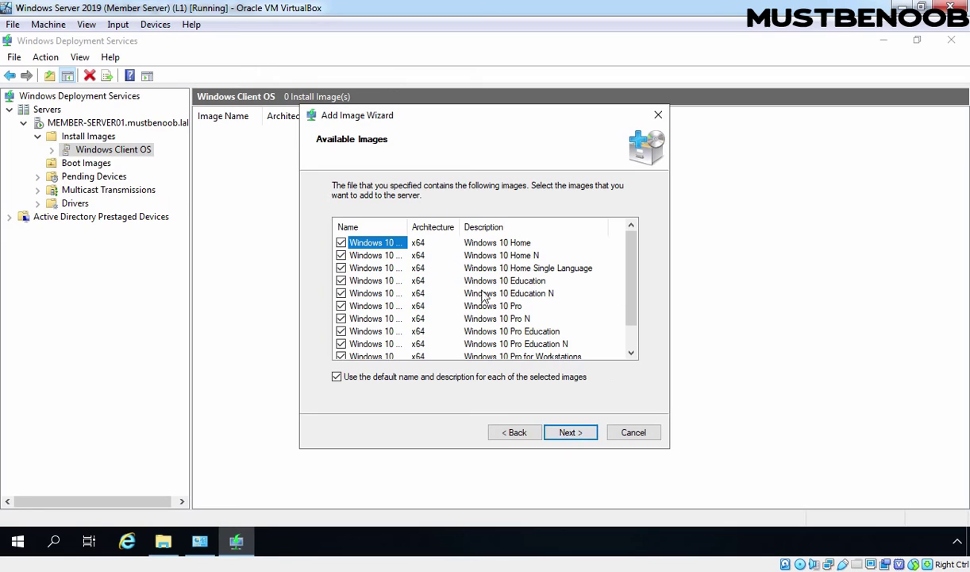
{"action": "double_click", "coordinate": [407, 227]}
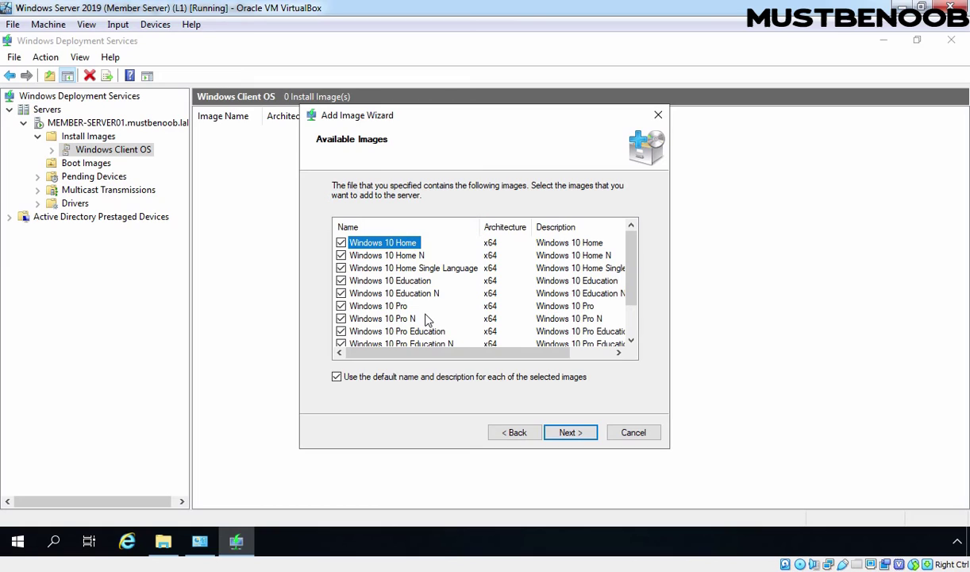
{"action": "scroll", "coordinate": [426, 318], "scroll_direction": "down", "scroll_amount": 1}
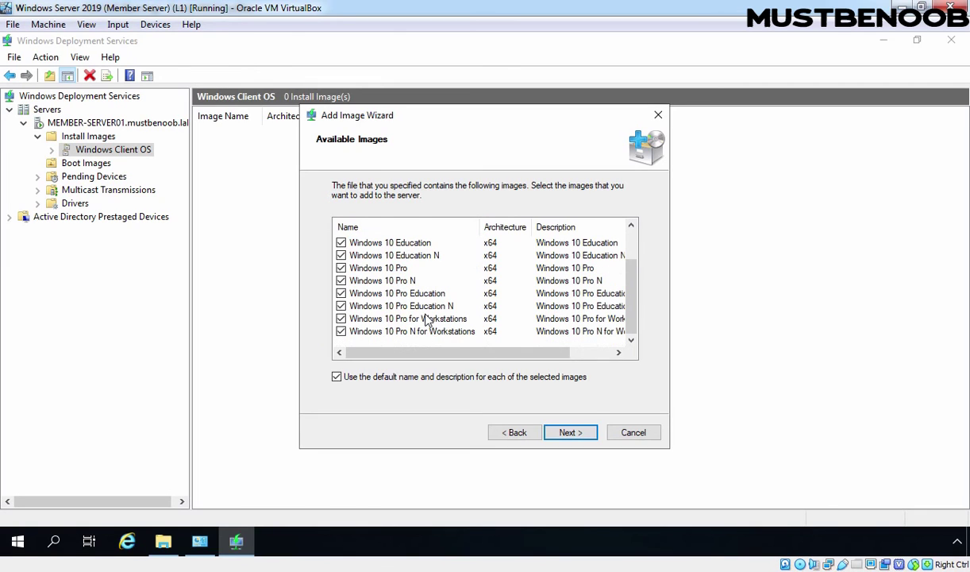
{"action": "left_click", "coordinate": [571, 433]}
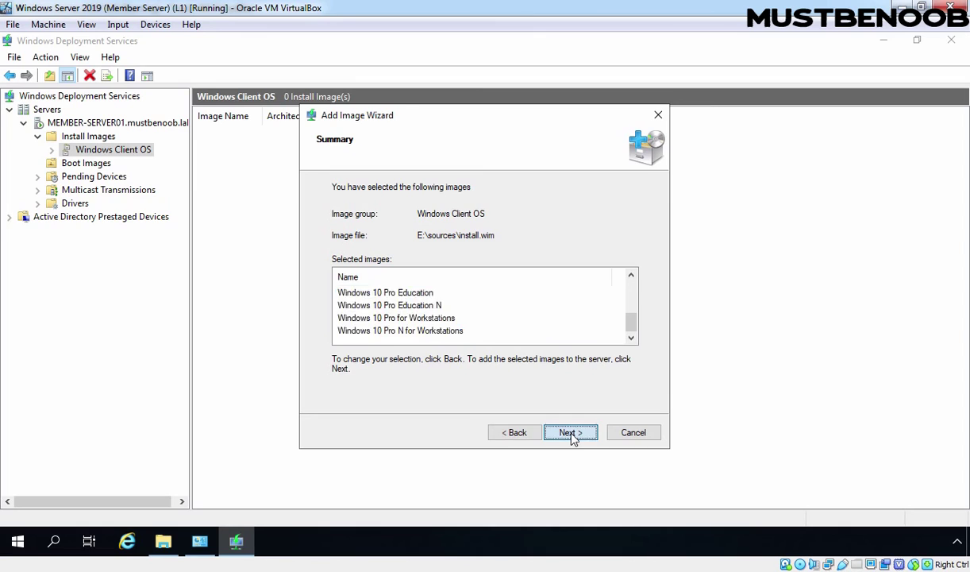
Step: Add the 11 x64 Windows 10 install images and close the wizard when done
{"action": "left_click", "coordinate": [571, 433]}
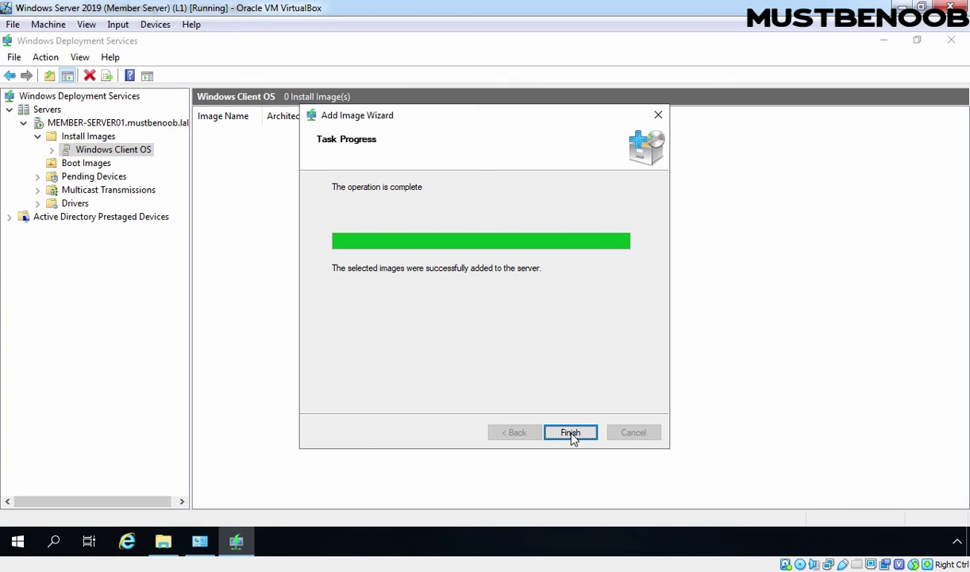
{"action": "left_click", "coordinate": [571, 433]}
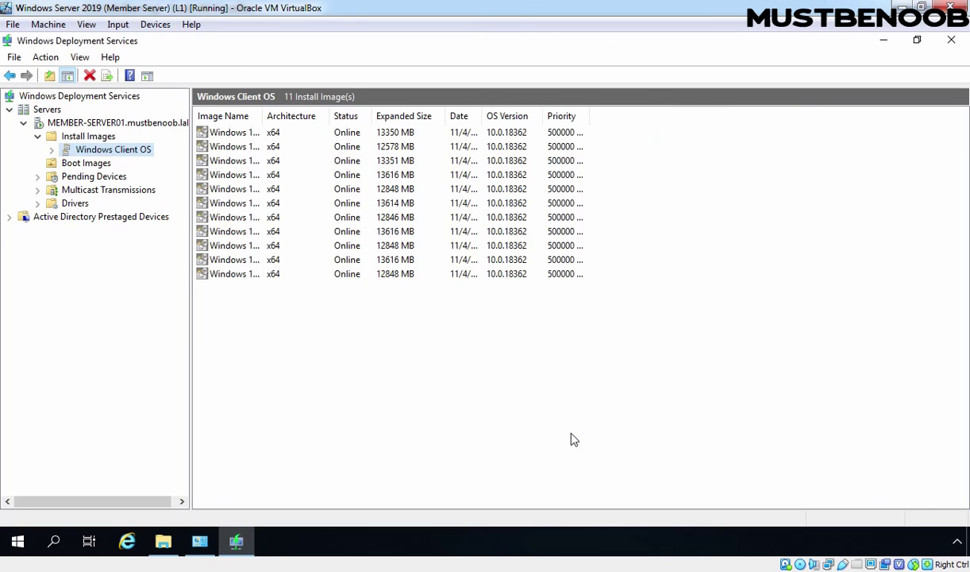
Step: Autosize the Image Name column to show full names from Windows 10 Home to Pro N for Workstations
{"action": "double_click", "coordinate": [267, 109]}
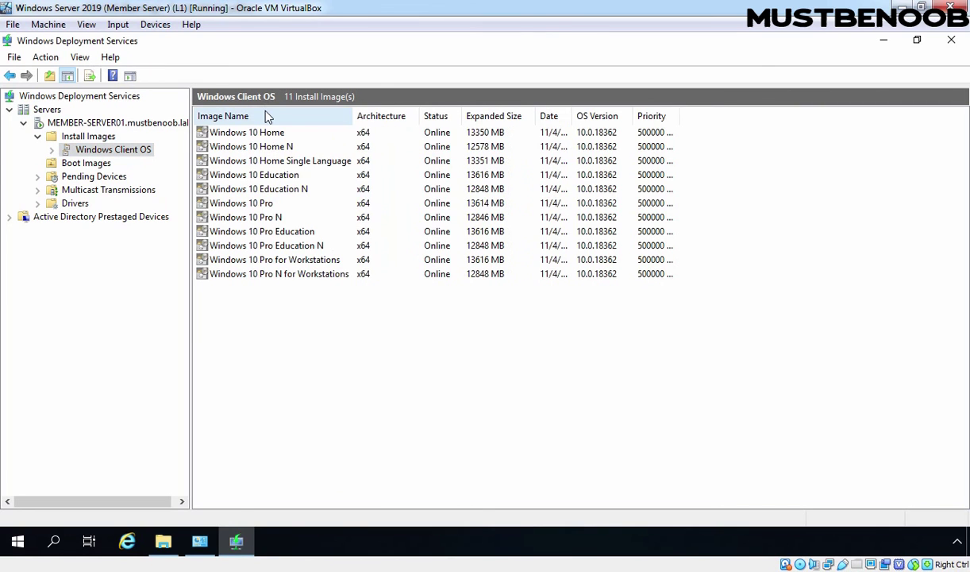